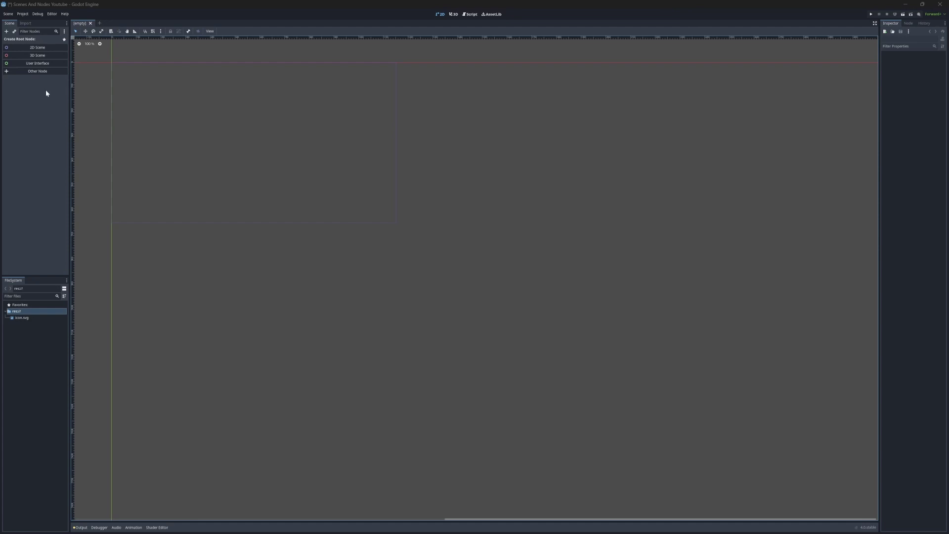
- Create a 2D Scene and rename its Node2D root to MainScene
{"action": "left_click", "coordinate": [37, 48]}
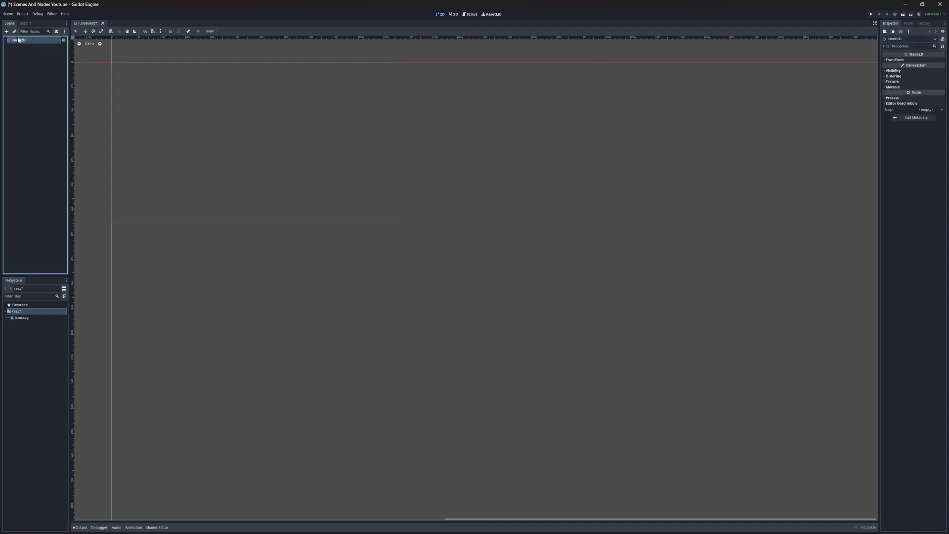
{"action": "double_click", "coordinate": [20, 40]}
{"action": "type", "text": "Ma"}
{"action": "key", "text": "Return"}
- Save the scene as MainScene.tscn
{"action": "key", "text": "ctrl+s"}
{"action": "type", "text": "MainScene"}
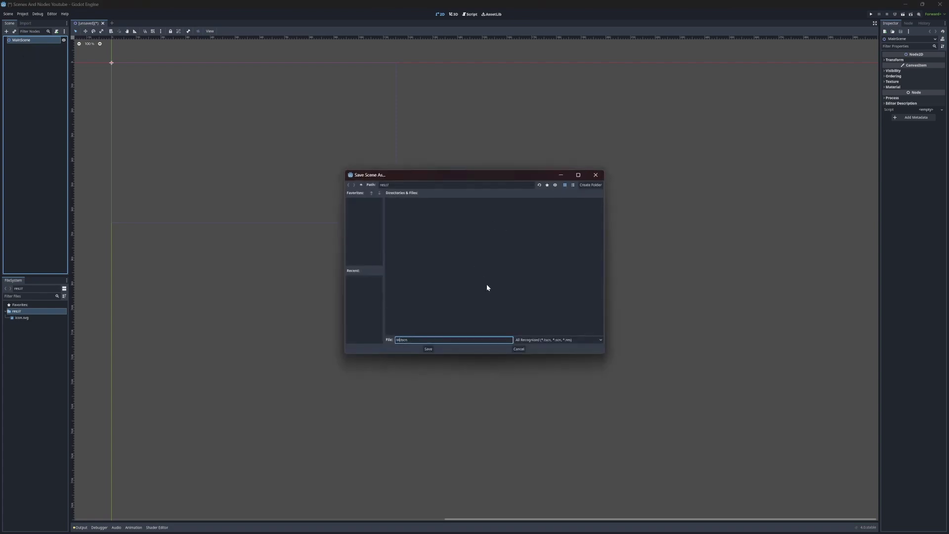
{"action": "key", "text": "Return"}
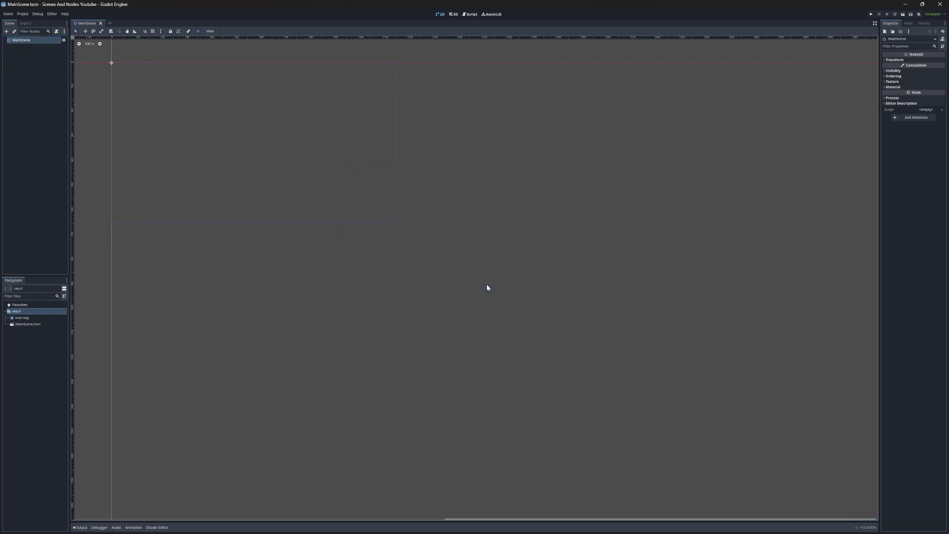
- Add a CharacterBody2D node as a child of the MainScene root
{"action": "left_click", "coordinate": [27, 324]}
{"action": "left_click", "coordinate": [30, 39]}
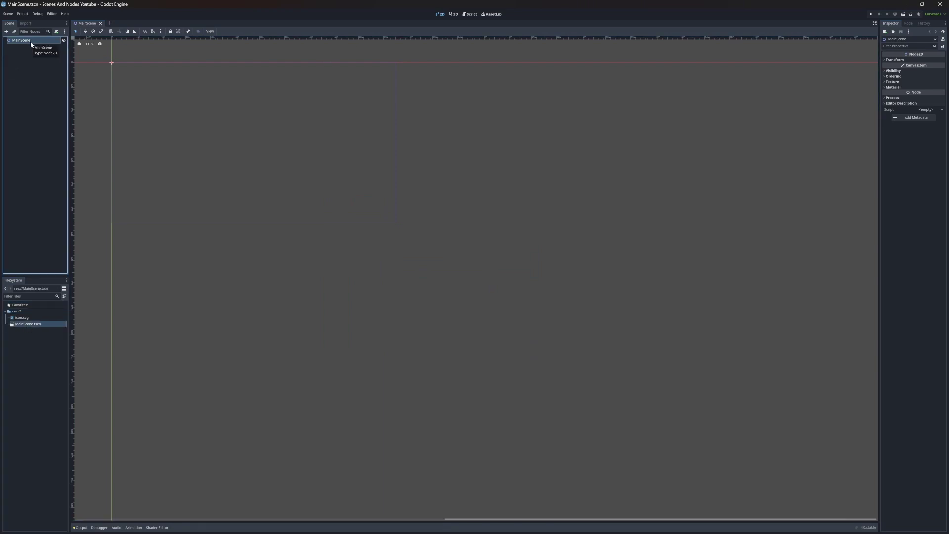
{"action": "right_click", "coordinate": [30, 42]}
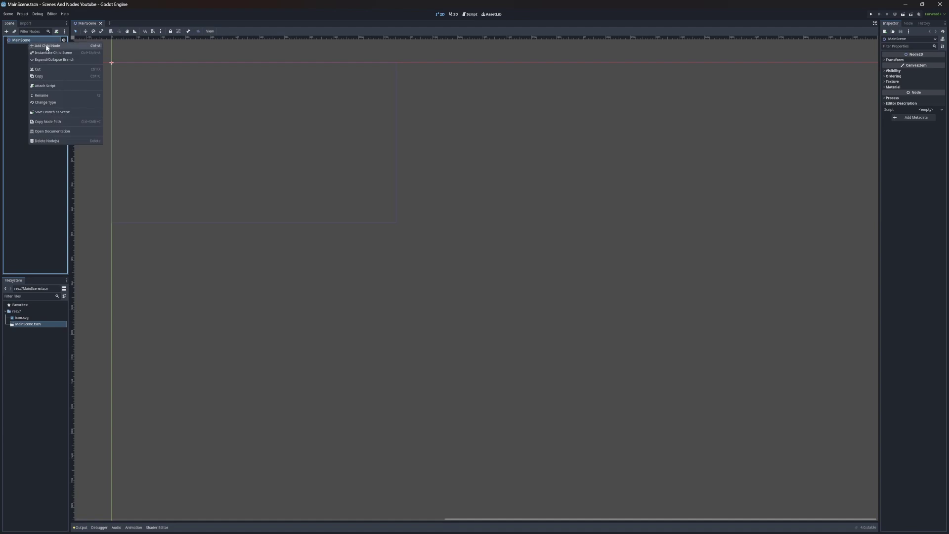
{"action": "left_click", "coordinate": [47, 46]}
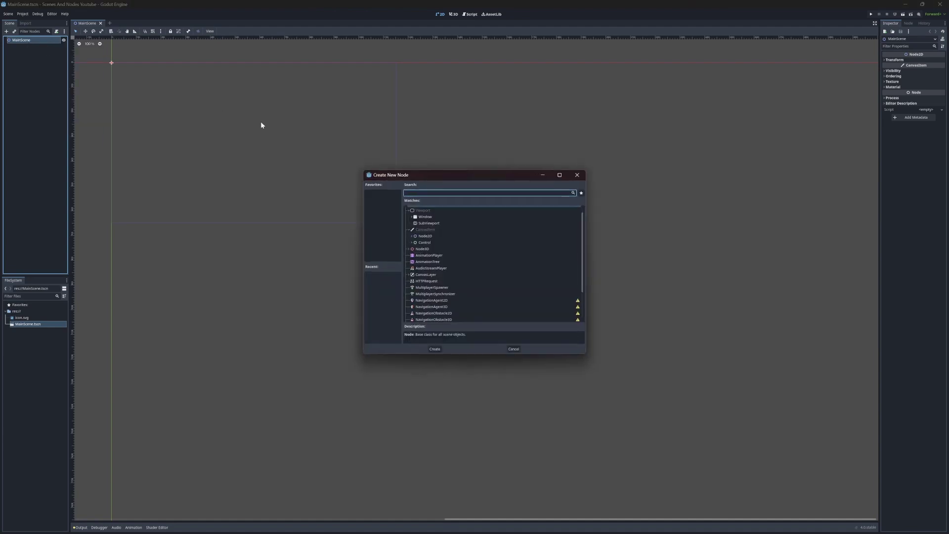
{"action": "type", "text": "CharacterBody2D"}
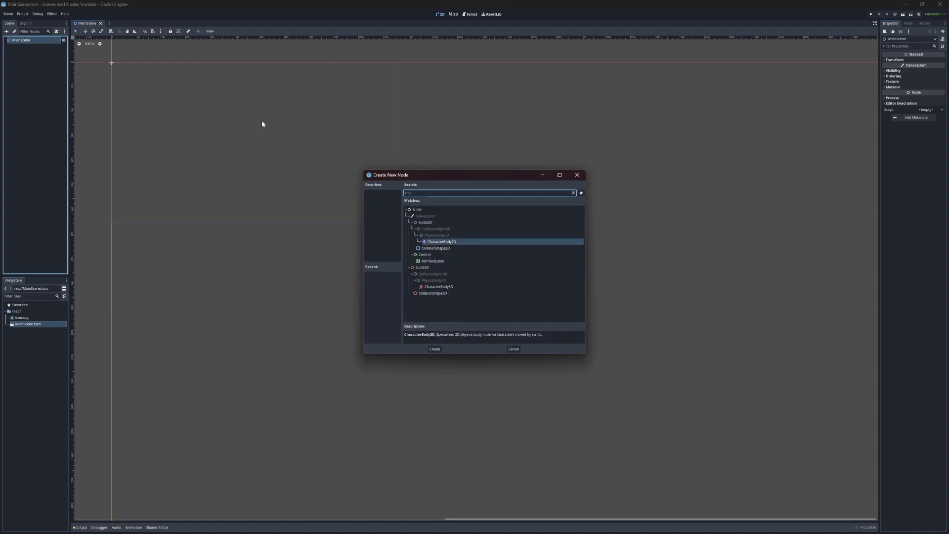
{"action": "key", "text": "Return"}
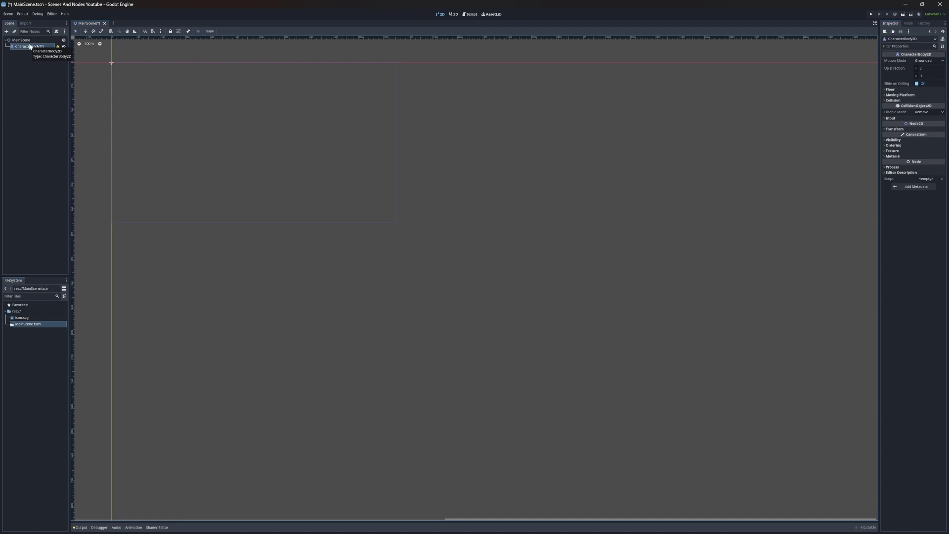
{"action": "left_click", "coordinate": [7, 33]}
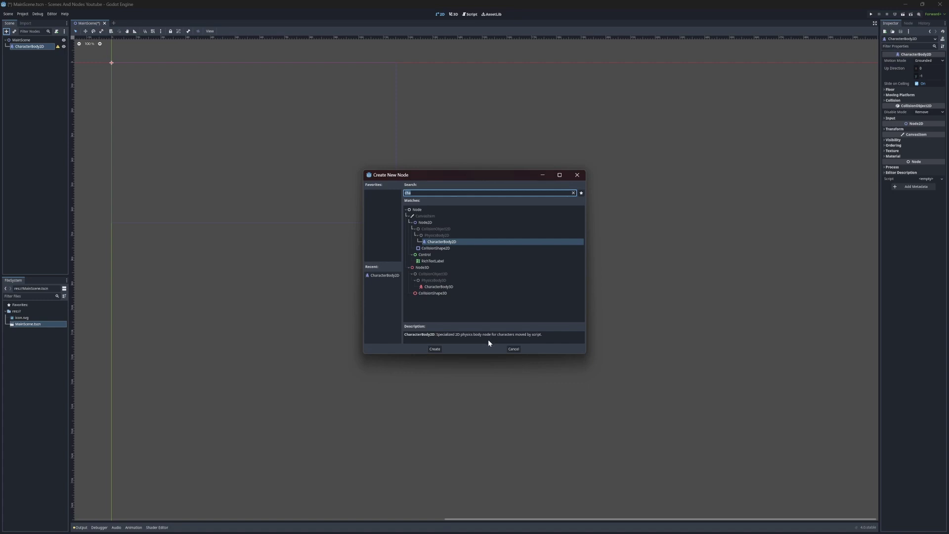
- Close the node chooser, then read and dismiss CharacterBody2D's missing-collision-shape warning
{"action": "left_click", "coordinate": [578, 175]}
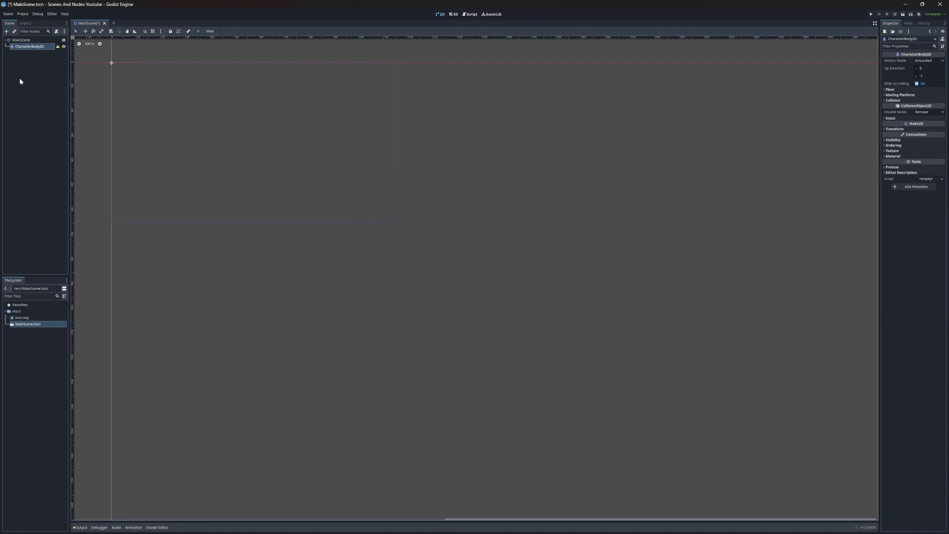
{"action": "left_click", "coordinate": [20, 41]}
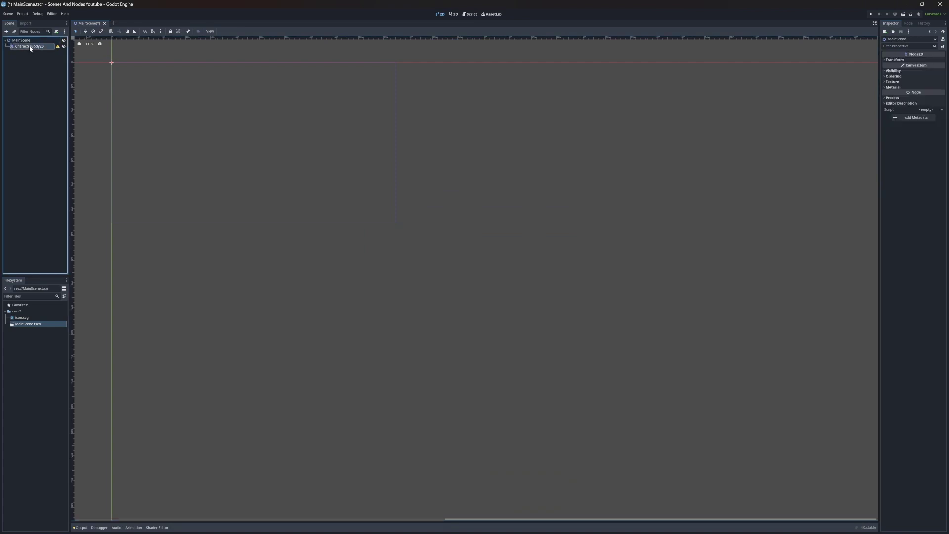
{"action": "left_click", "coordinate": [29, 47]}
{"action": "left_click", "coordinate": [28, 43]}
{"action": "left_click", "coordinate": [25, 47]}
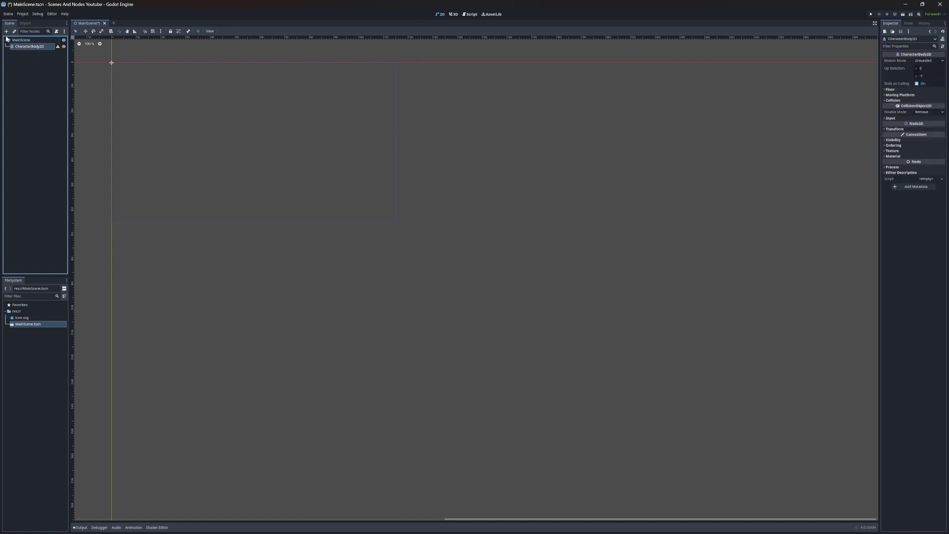
{"action": "left_click", "coordinate": [57, 46]}
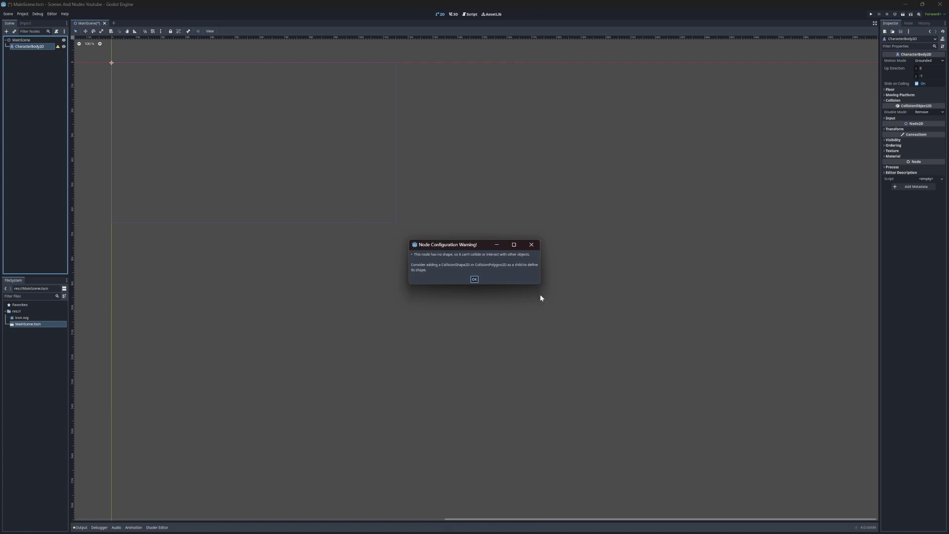
{"action": "left_click", "coordinate": [475, 280]}
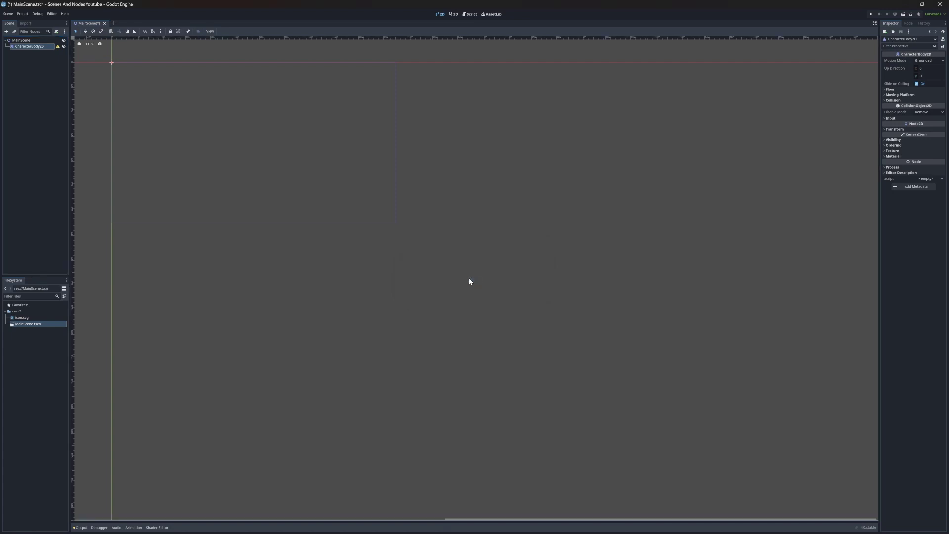
- Add a CollisionShape2D child under CharacterBody2D by searching 'coll'
{"action": "right_click", "coordinate": [27, 48]}
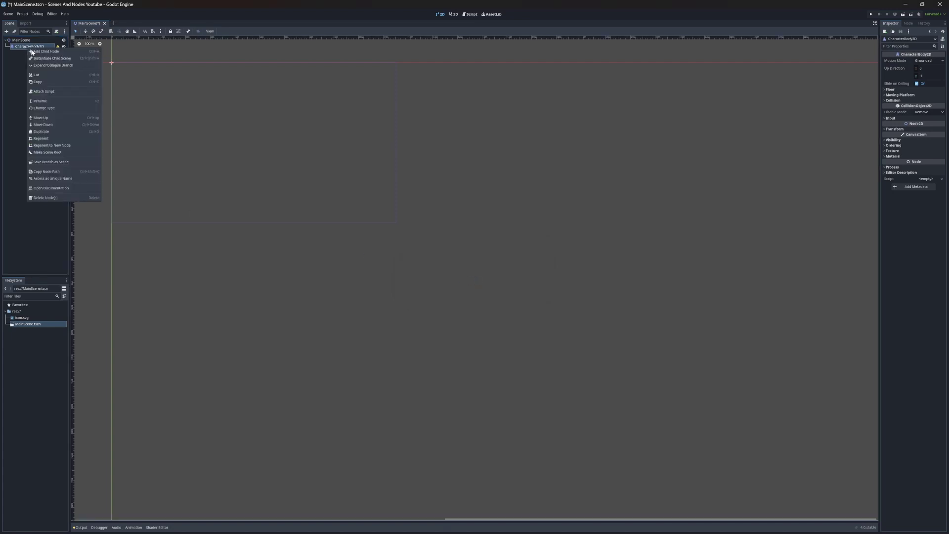
{"action": "left_click", "coordinate": [20, 55]}
{"action": "right_click", "coordinate": [29, 47]}
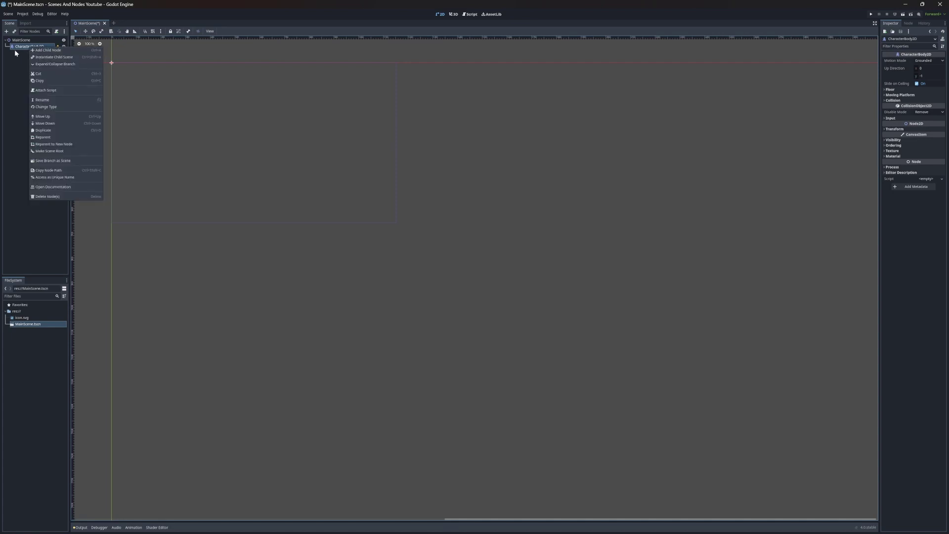
{"action": "left_click", "coordinate": [44, 50]}
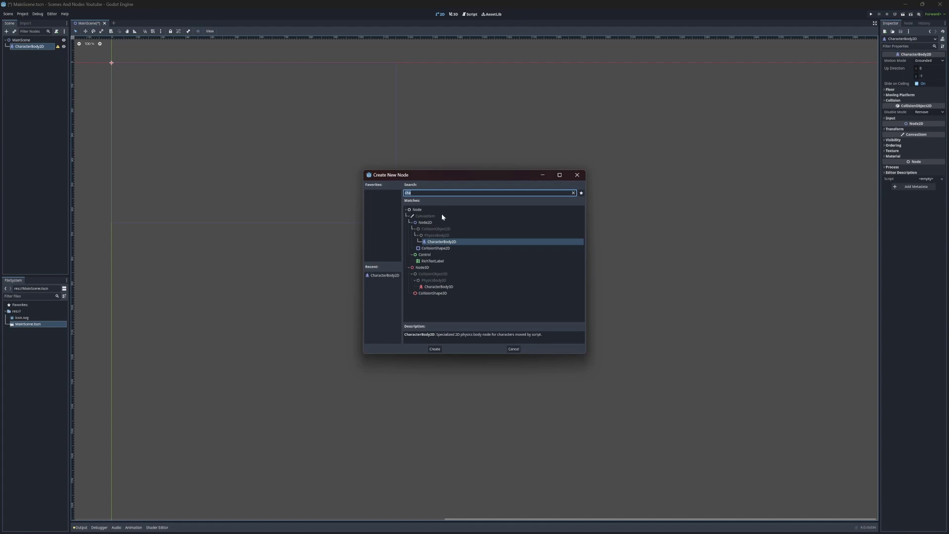
{"action": "type", "text": "colli"}
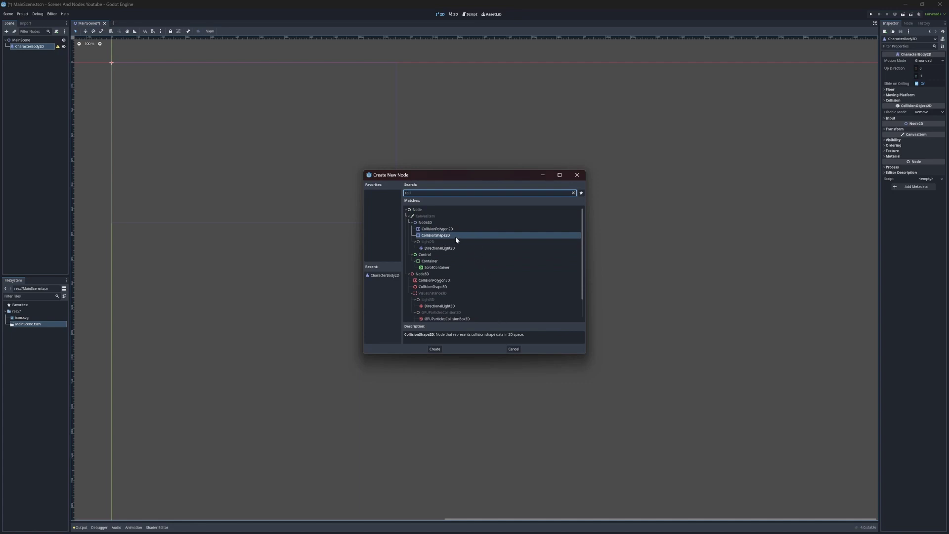
{"action": "left_click", "coordinate": [434, 348]}
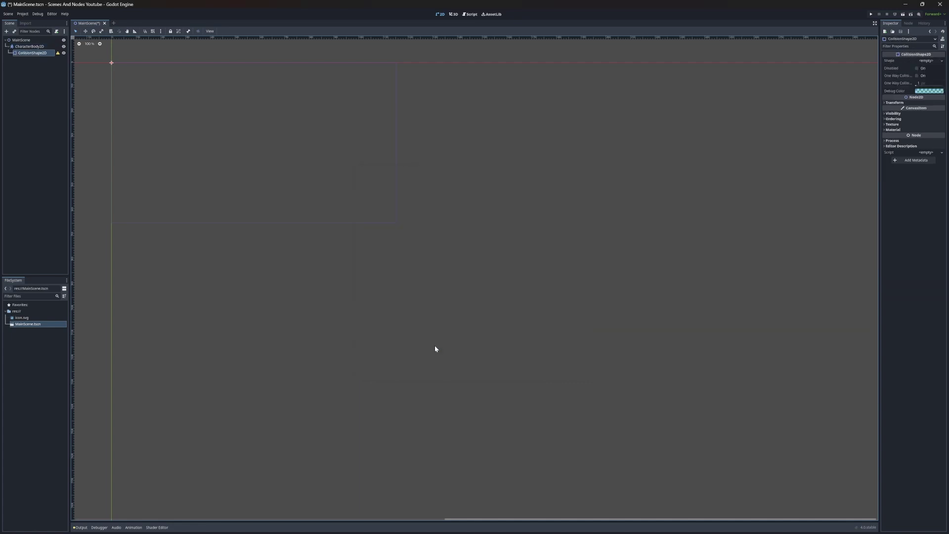
{"action": "left_click", "coordinate": [45, 47]}
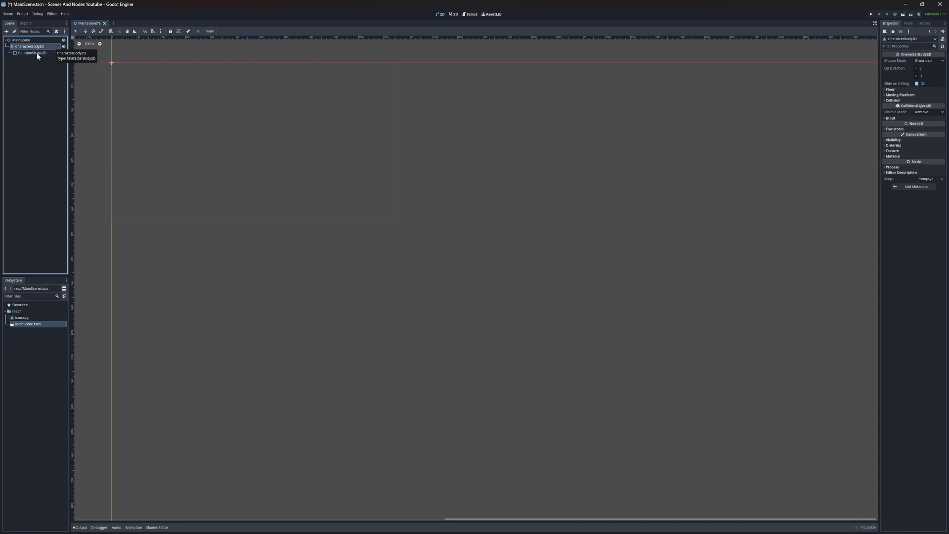
- Read and dismiss the CollisionShape2D's warning about having no shape
{"action": "left_click", "coordinate": [43, 63]}
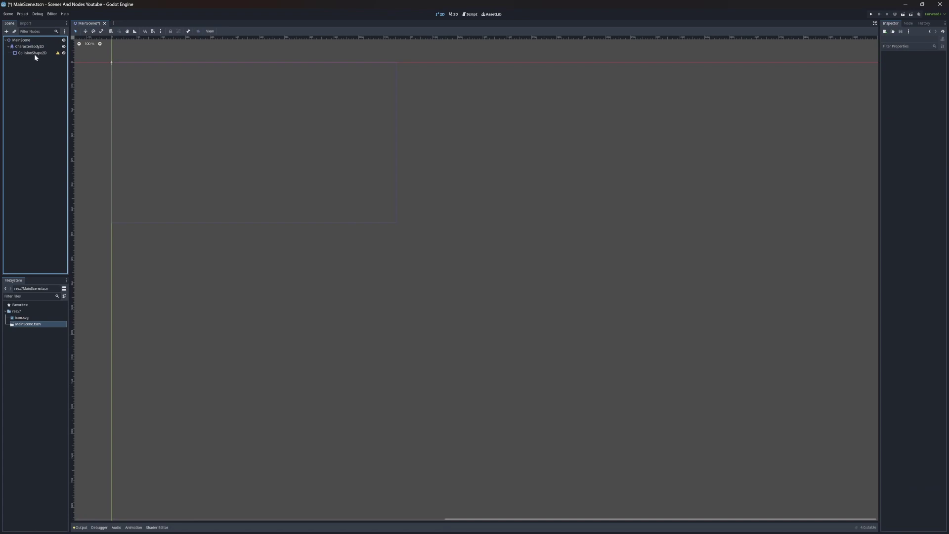
{"action": "left_click", "coordinate": [36, 53]}
{"action": "left_click", "coordinate": [58, 53]}
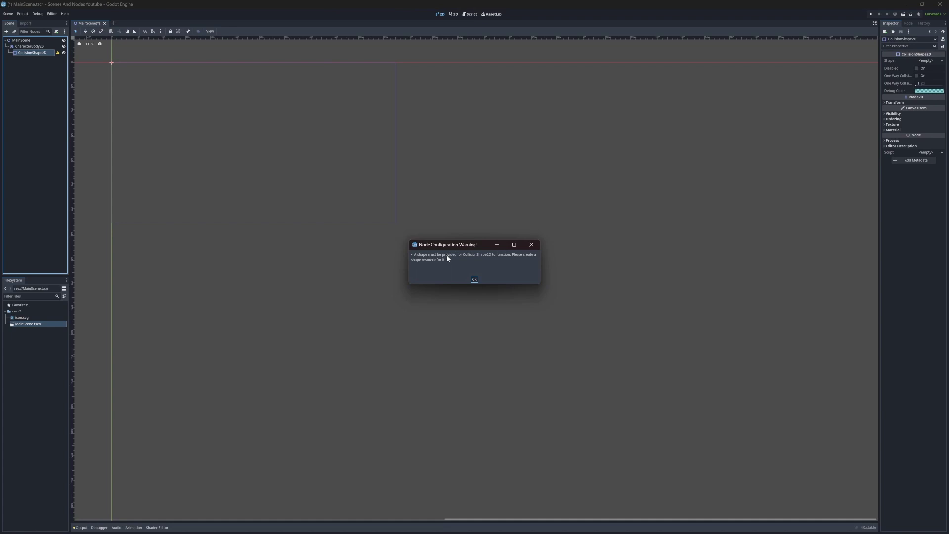
{"action": "left_click", "coordinate": [474, 279]}
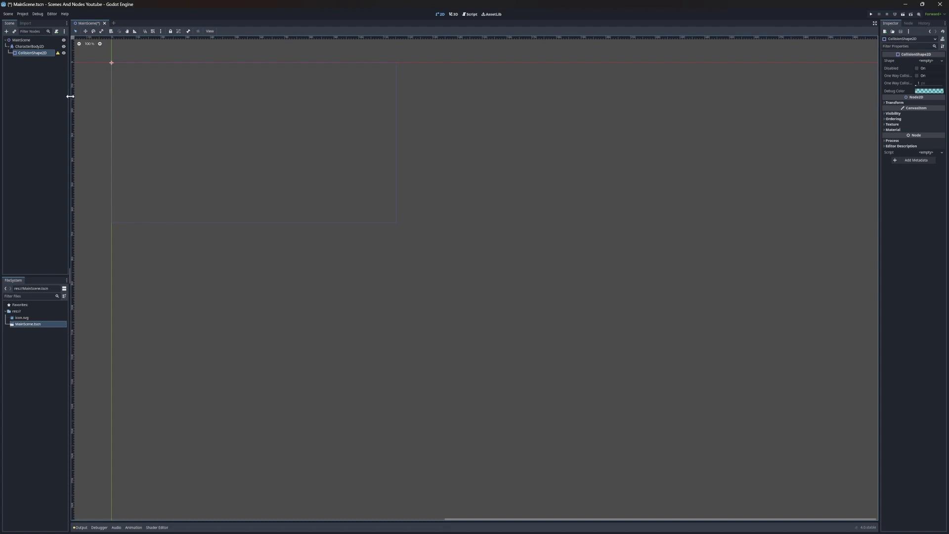
- Widen the Scene and Inspector panels and select CollisionShape2D to see its empty Shape
{"action": "left_click_drag", "start_coordinate": [69, 99], "coordinate": [124, 104]}
{"action": "left_click", "coordinate": [54, 40]}
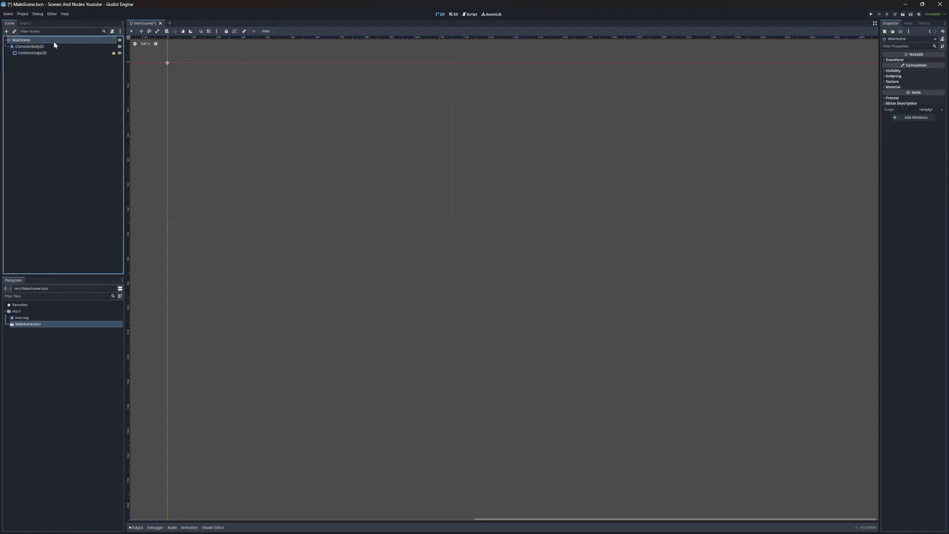
{"action": "left_click", "coordinate": [58, 51]}
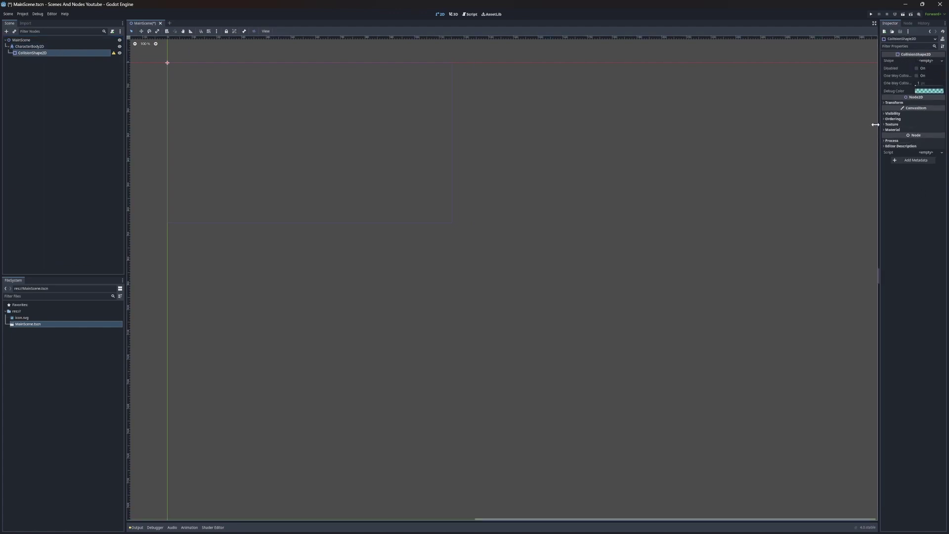
{"action": "left_click_drag", "start_coordinate": [880, 126], "coordinate": [782, 127]}
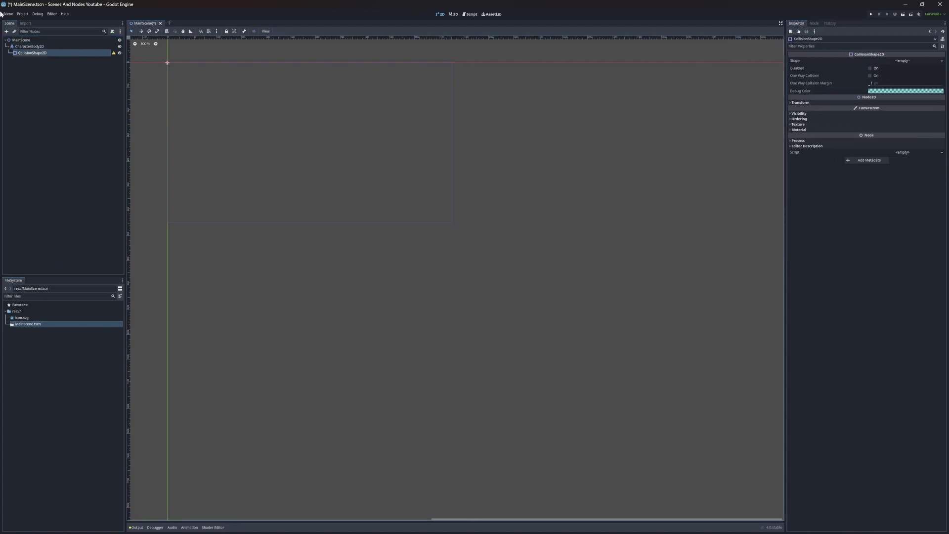
{"action": "left_click", "coordinate": [38, 47]}
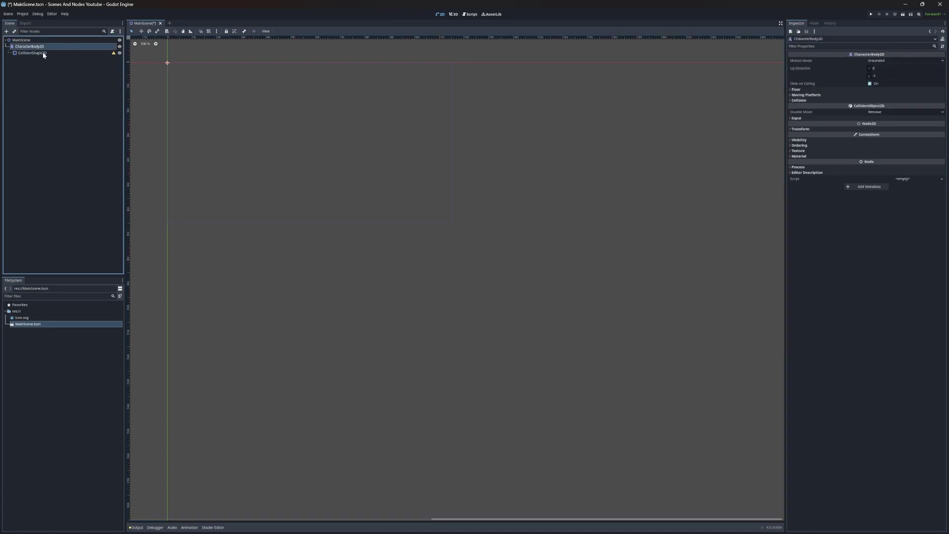
{"action": "left_click", "coordinate": [43, 53]}
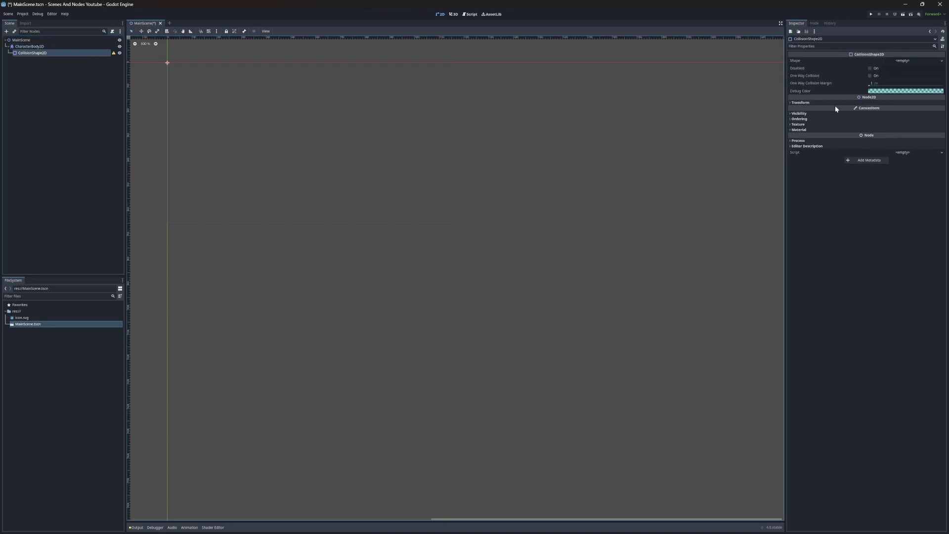
- Assign a New RectangleShape2D to the collision Shape and zoom in on it at the origin
{"action": "left_click", "coordinate": [918, 60]}
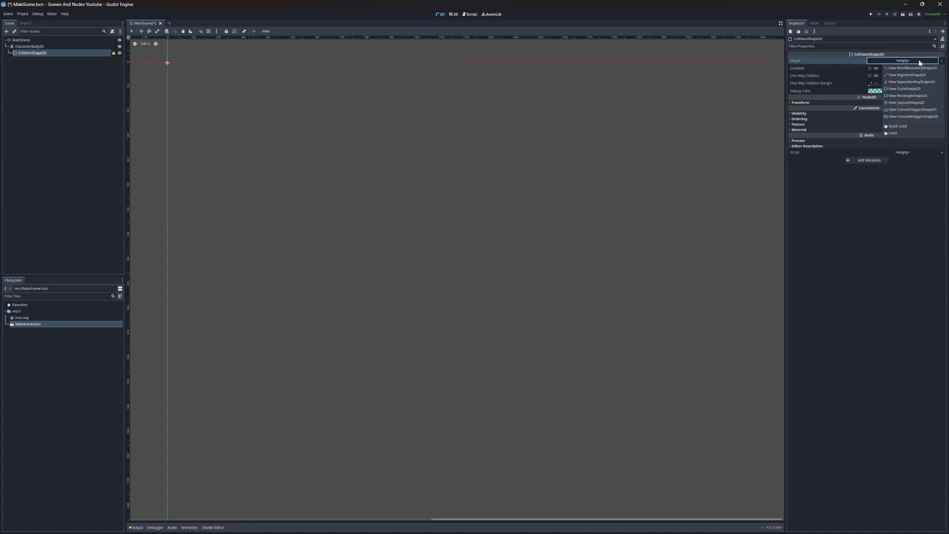
{"action": "left_click", "coordinate": [913, 96]}
{"action": "scroll", "coordinate": [211, 70], "scroll_direction": "up", "scroll_amount": 5}
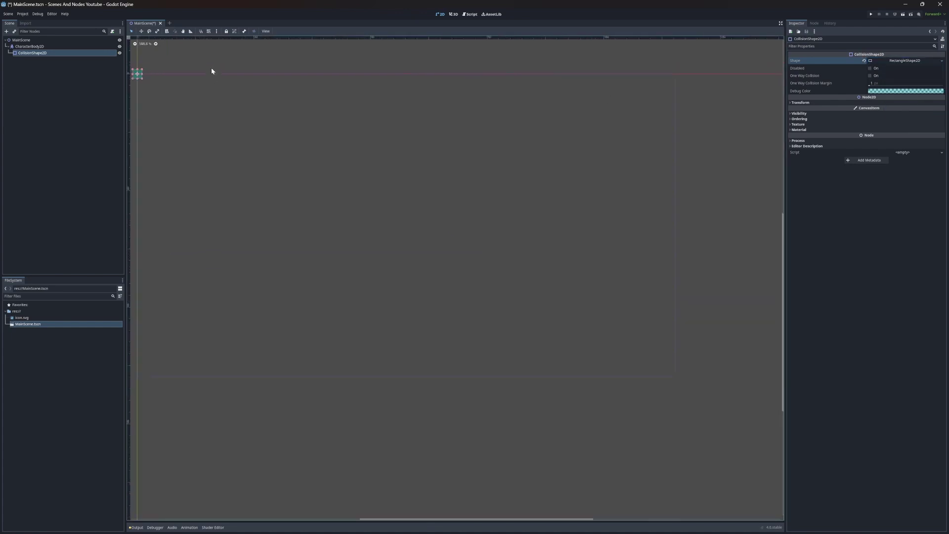
{"action": "middle_click_drag", "start_coordinate": [177, 151], "coordinate": [328, 229]}
{"action": "scroll", "coordinate": [328, 229], "scroll_direction": "up", "scroll_amount": 2}
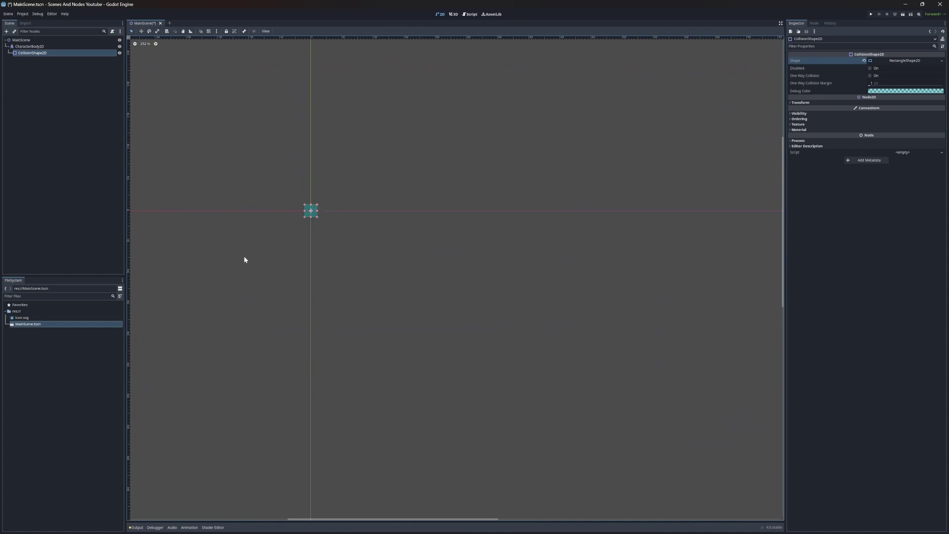
- Add a Sprite2D child under CharacterBody2D by searching 'sprite', then select it
{"action": "left_click", "coordinate": [40, 47]}
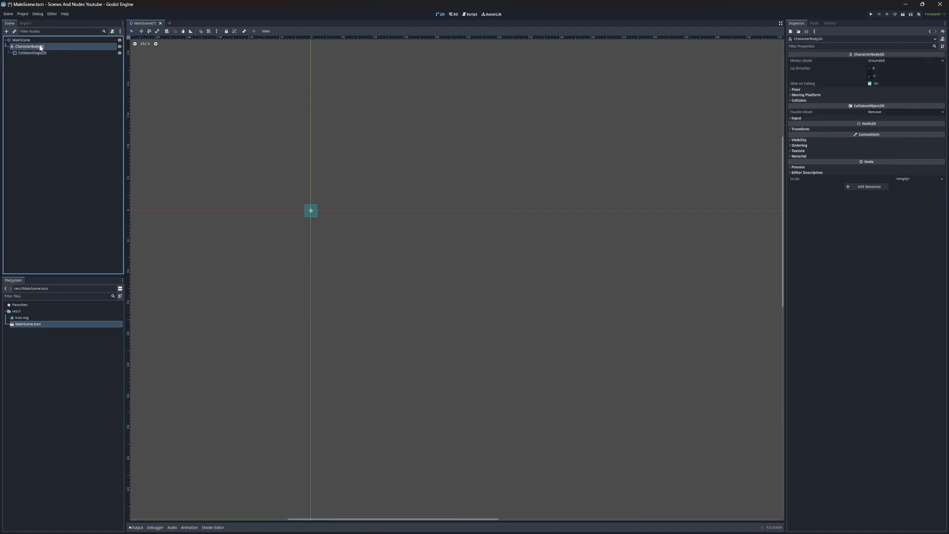
{"action": "right_click", "coordinate": [41, 47]}
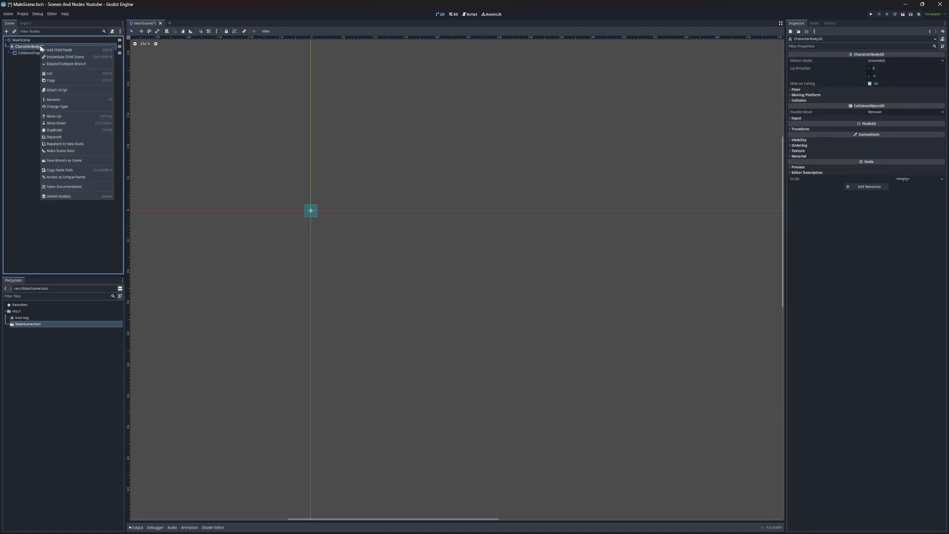
{"action": "left_click", "coordinate": [56, 51]}
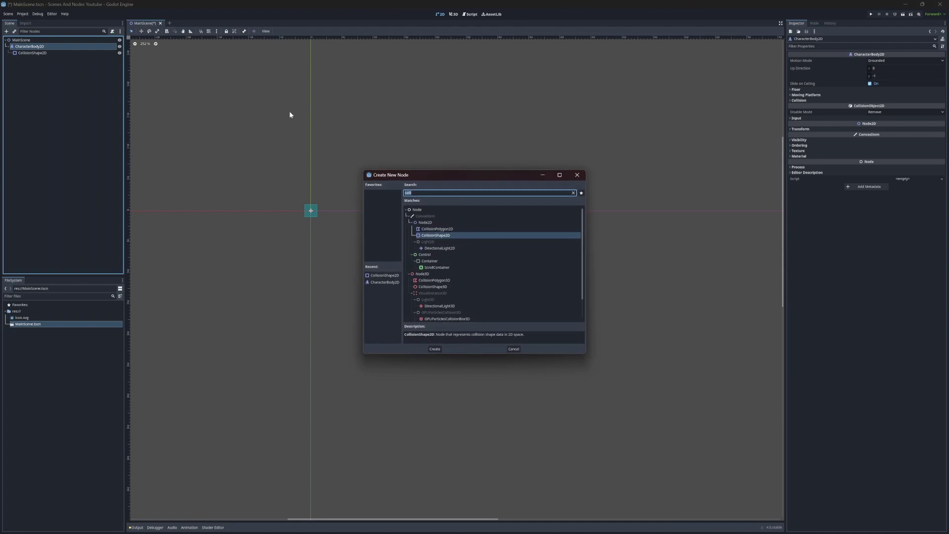
{"action": "type", "text": "sprite"}
{"action": "key", "text": "Return"}
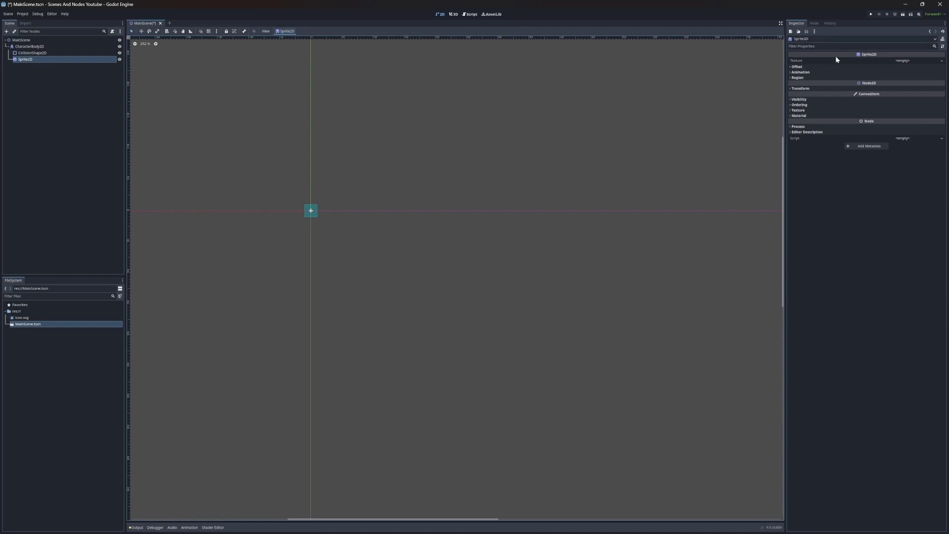
{"action": "left_click", "coordinate": [52, 54]}
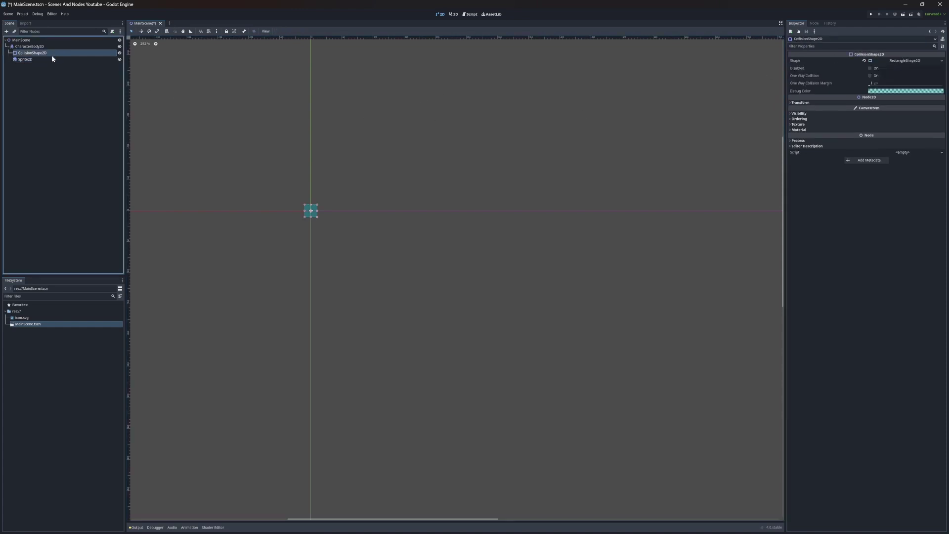
{"action": "left_click", "coordinate": [52, 59]}
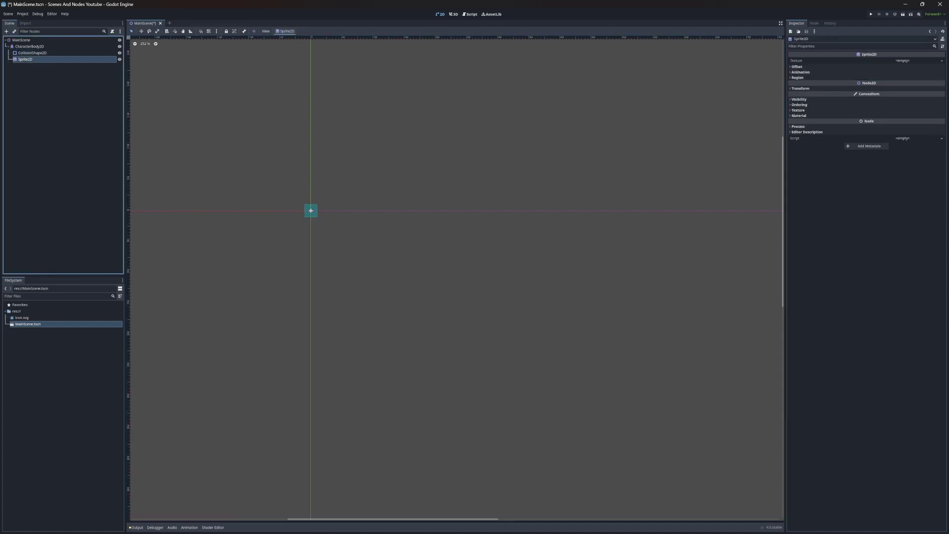
- Set the Sprite2D texture to icon.svg and stretch the collision rectangle over the whole icon
{"action": "left_click_drag", "start_coordinate": [20, 319], "coordinate": [906, 65]}
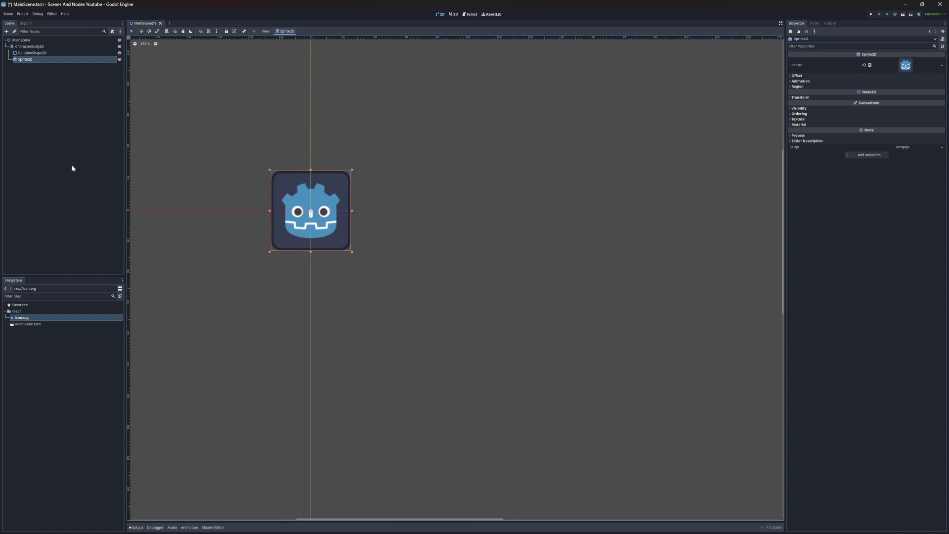
{"action": "left_click", "coordinate": [34, 53]}
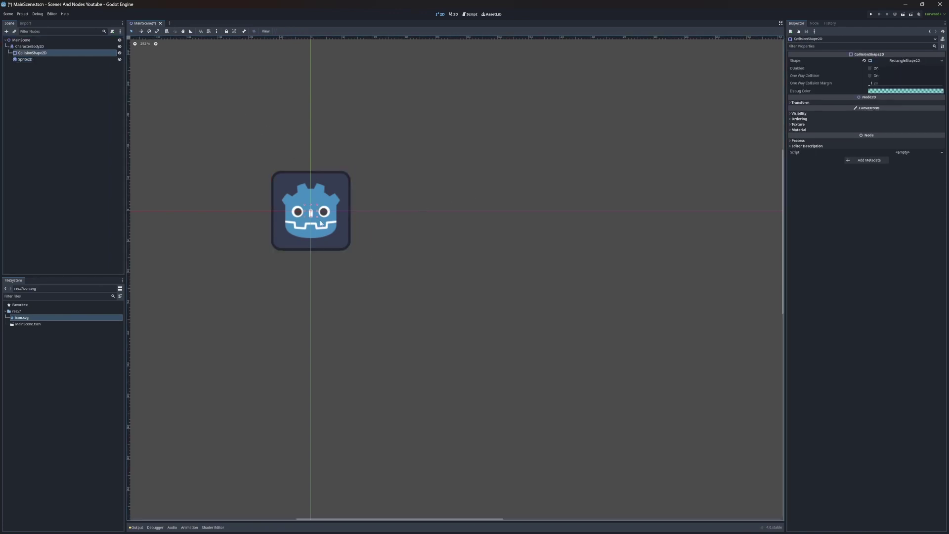
{"action": "left_click_drag", "start_coordinate": [317, 218], "coordinate": [352, 253]}
{"action": "left_click", "coordinate": [309, 201]}
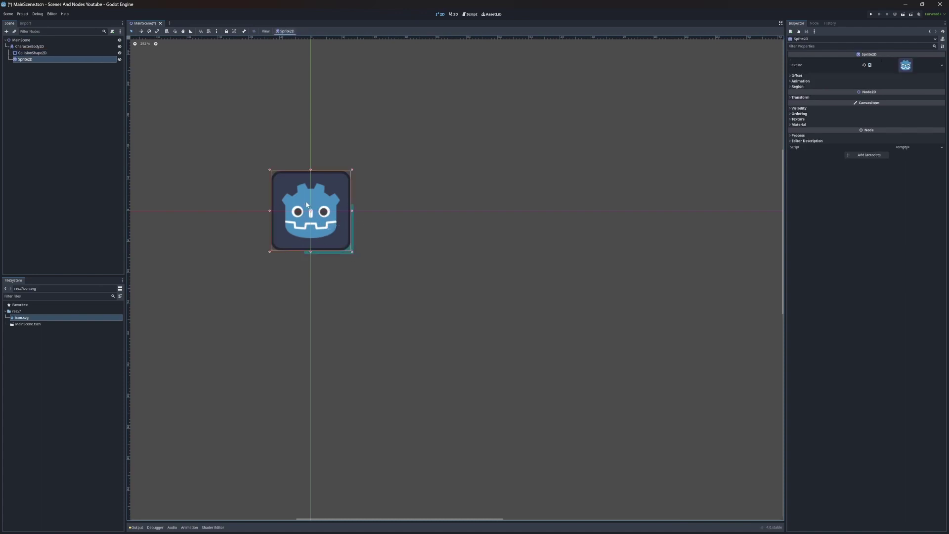
{"action": "left_click", "coordinate": [349, 254]}
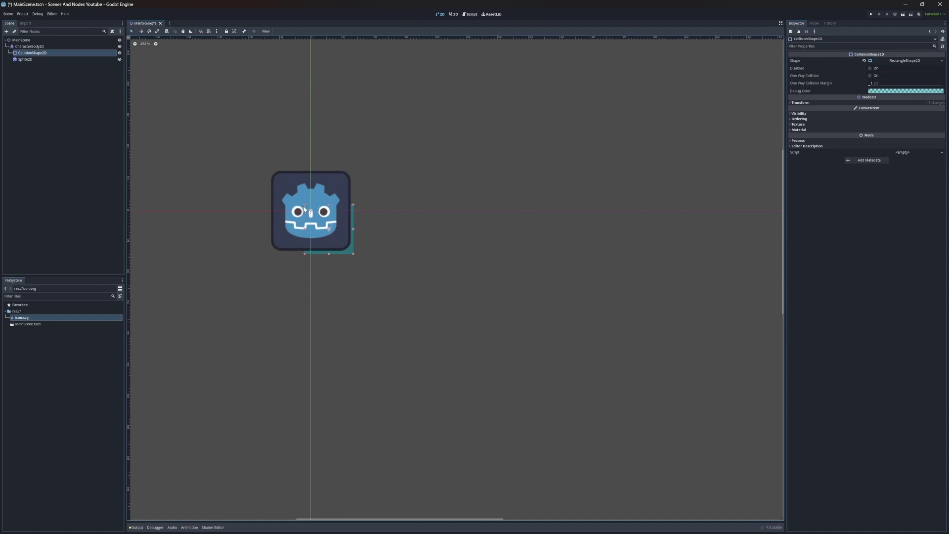
{"action": "left_click_drag", "start_coordinate": [304, 205], "coordinate": [271, 170]}
- Drag the CharacterBody2D, with its icon and collision box, down and right of the origin
{"action": "left_click", "coordinate": [82, 46]}
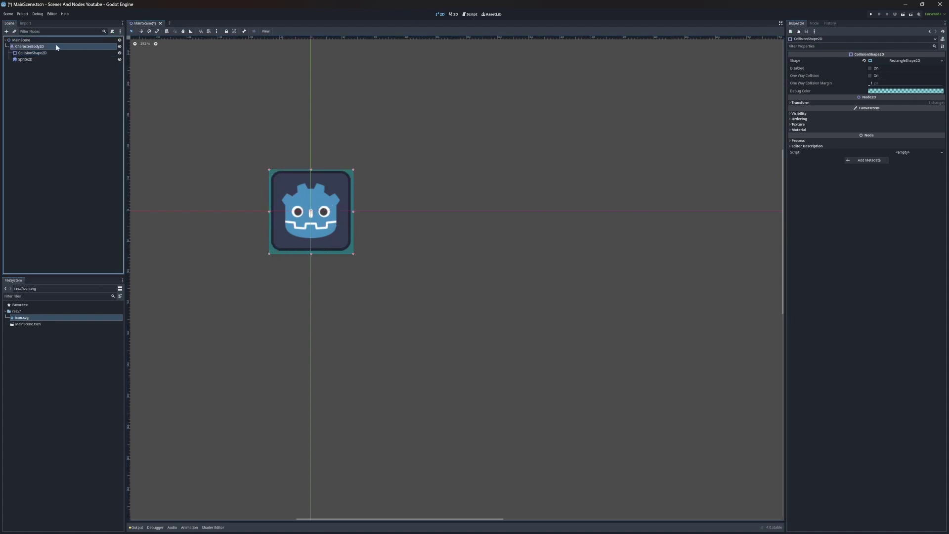
{"action": "left_click_drag", "start_coordinate": [323, 220], "coordinate": [614, 369]}
{"action": "scroll", "coordinate": [615, 368], "scroll_direction": "down", "scroll_amount": 6}
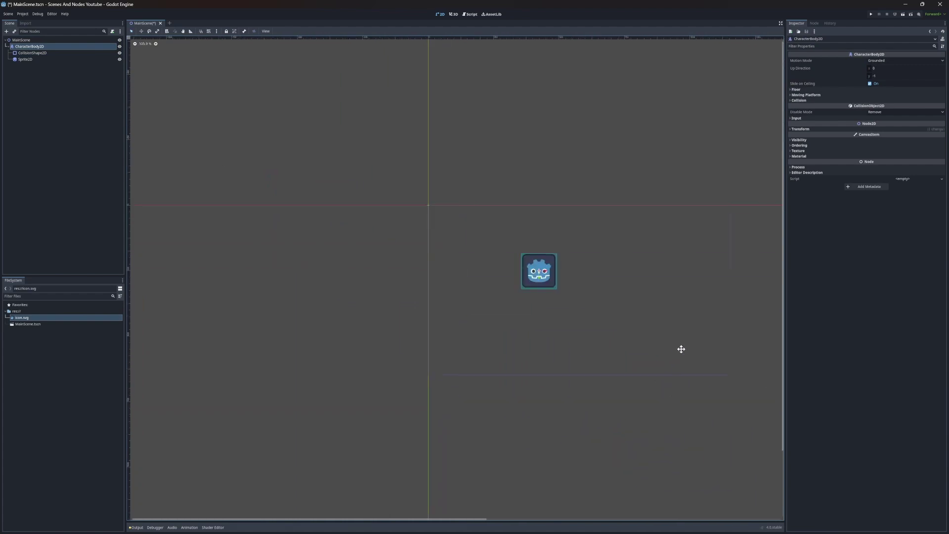
{"action": "scroll", "coordinate": [669, 281], "scroll_direction": "up", "scroll_amount": 1}
{"action": "middle_click_drag", "start_coordinate": [670, 282], "coordinate": [530, 254]}
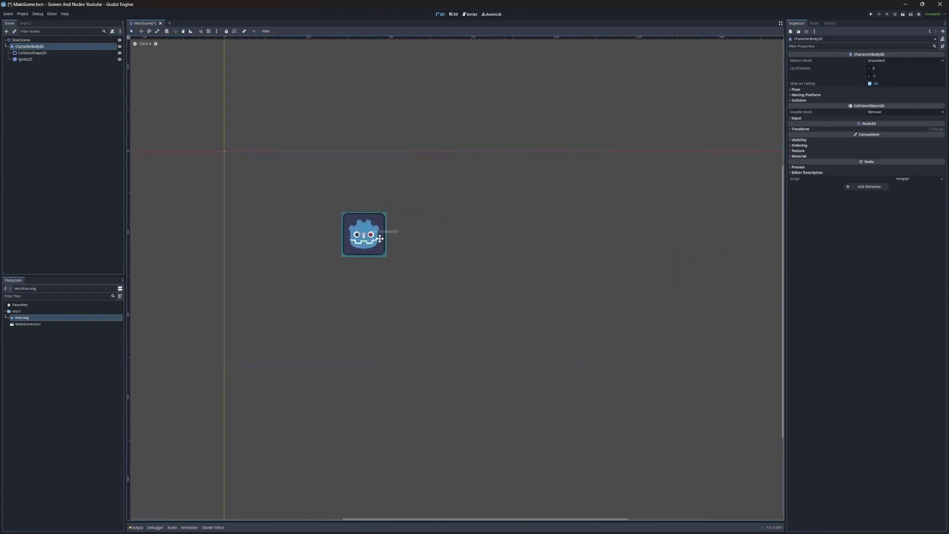
{"action": "mouse_move", "coordinate": [392, 233]}
{"action": "left_mouse_down"}
{"action": "mouse_move", "coordinate": [391, 252]}
{"action": "mouse_move", "coordinate": [393, 243]}
{"action": "left_mouse_up"}
{"action": "left_click", "coordinate": [48, 54]}
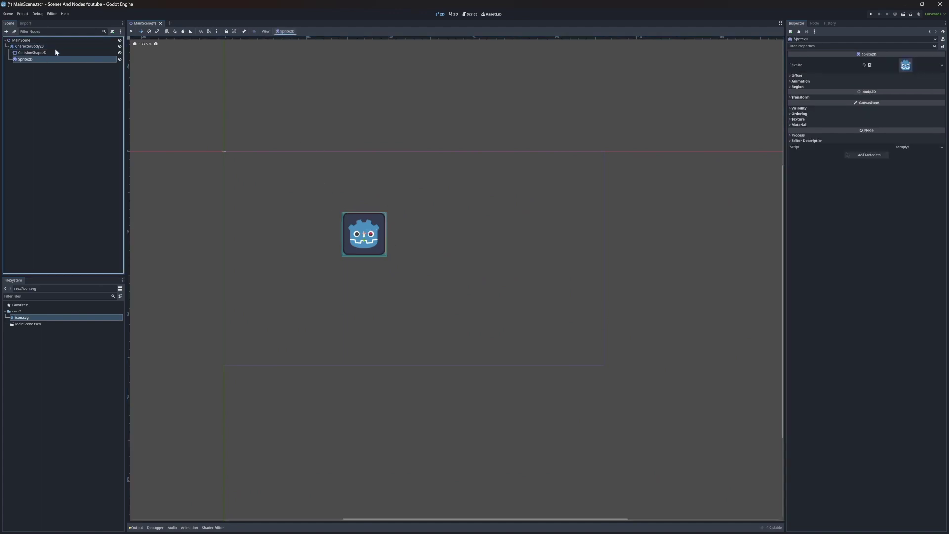
{"action": "left_click", "coordinate": [55, 46]}
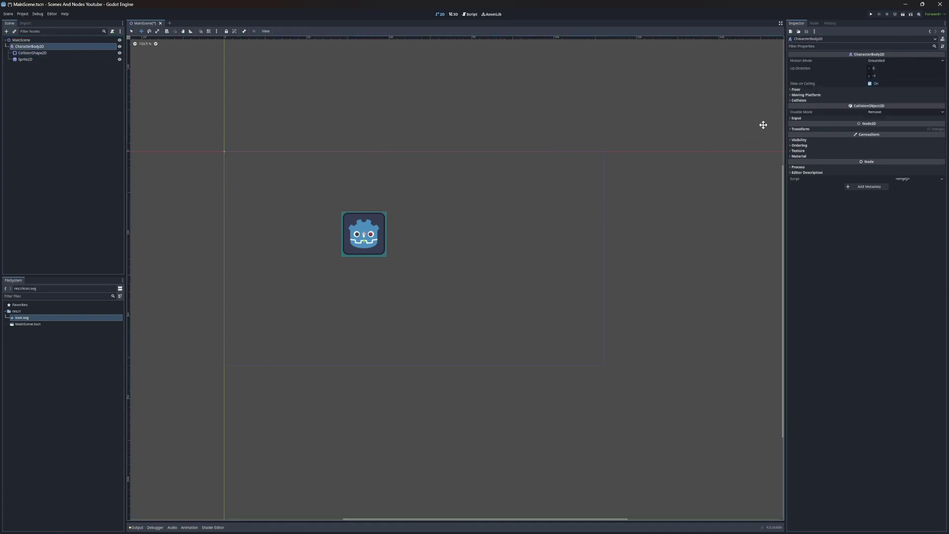
- In CharacterBody2D's Collision settings, enable mask bit 2 and disable mask bit 1
{"action": "left_click", "coordinate": [802, 101]}
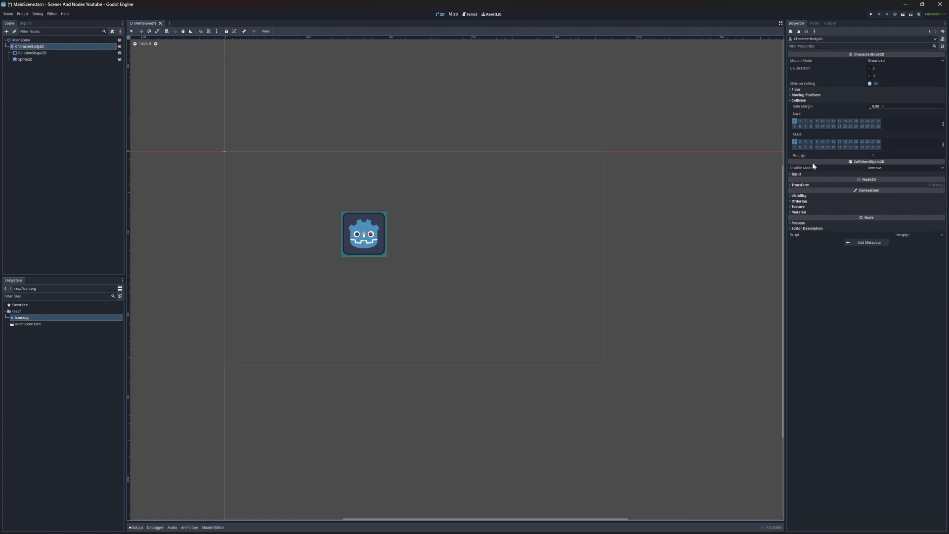
{"action": "left_click", "coordinate": [799, 142]}
{"action": "left_click", "coordinate": [794, 142]}
- Rename the CharacterBody2D node to 'Player', save MainScene.tscn, and run the project
{"action": "left_click", "coordinate": [39, 48]}
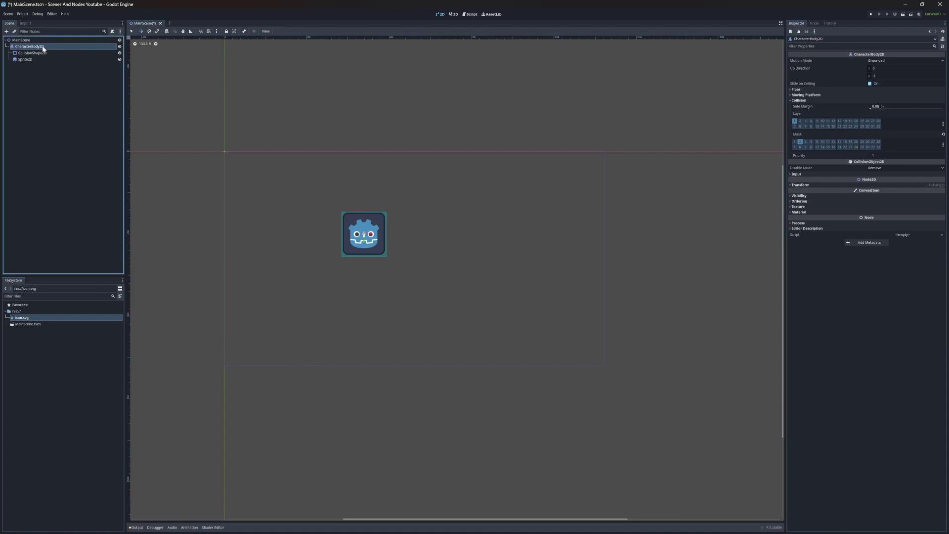
{"action": "double_click", "coordinate": [39, 48]}
{"action": "type", "text": "Play"}
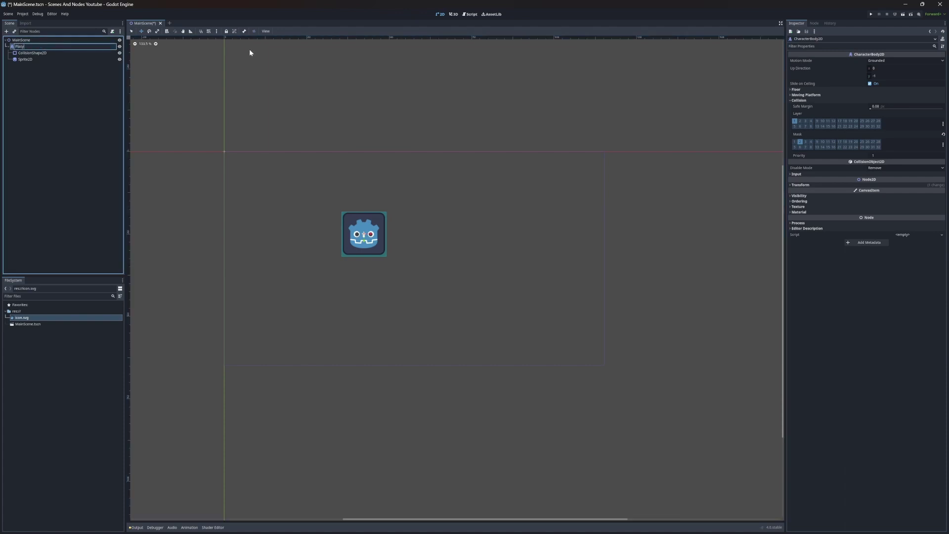
{"action": "type", "text": "er"}
{"action": "key", "text": "Return"}
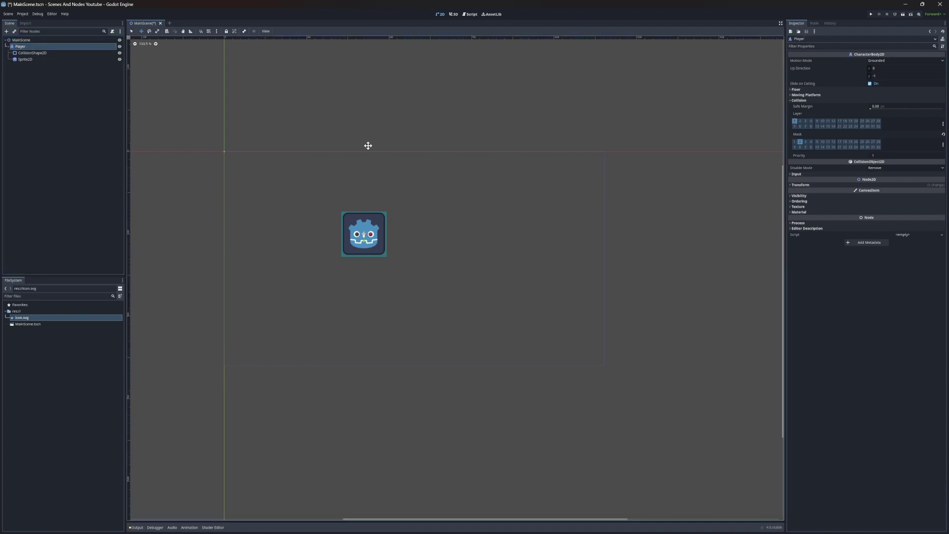
{"action": "key", "text": "ctrl+s"}
{"action": "left_click", "coordinate": [903, 14]}
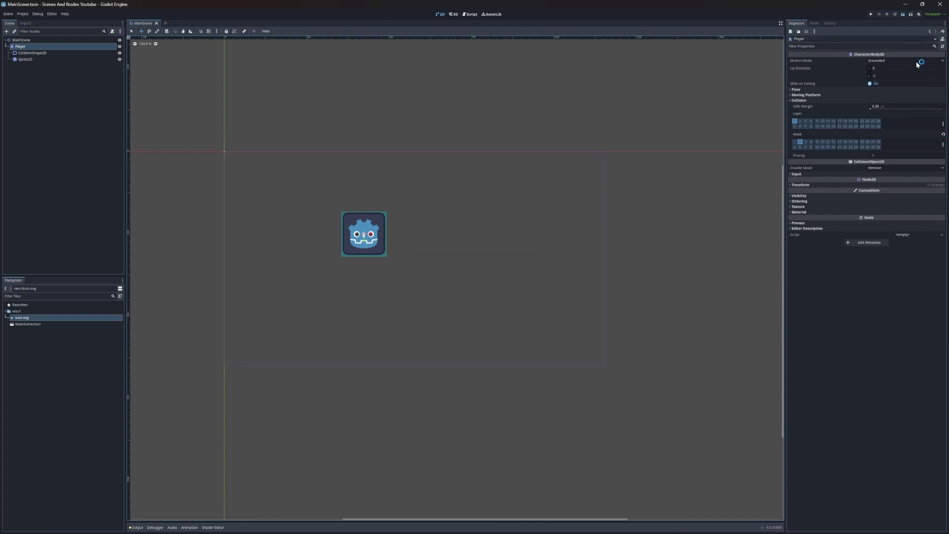